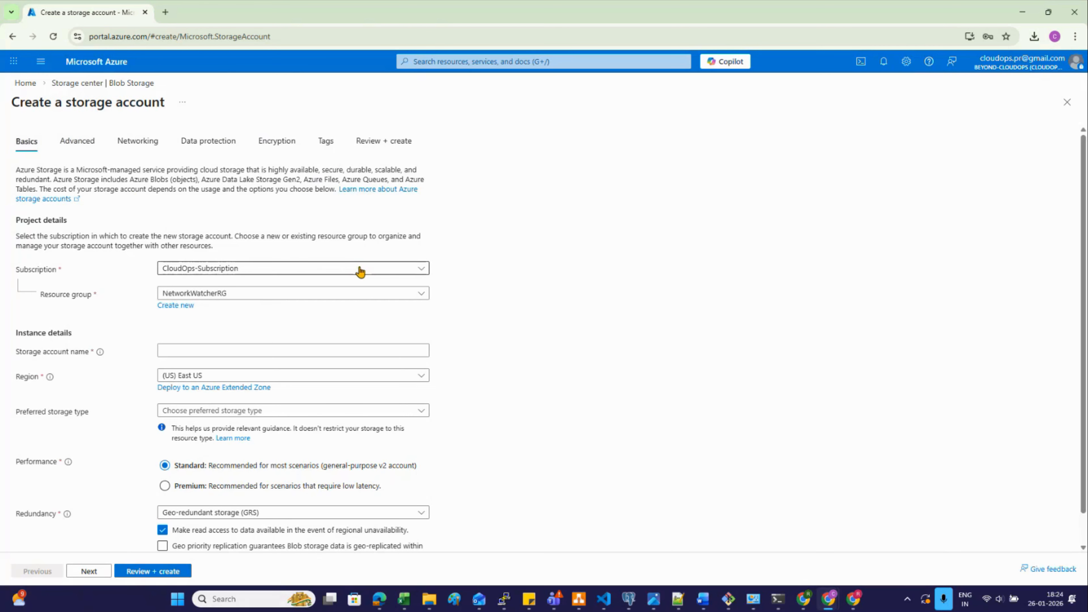
# Select CloudOps-Subscription and create a new resource group named rg-storage-cloudops-integration for the storage account
pyautogui.click(382, 272)
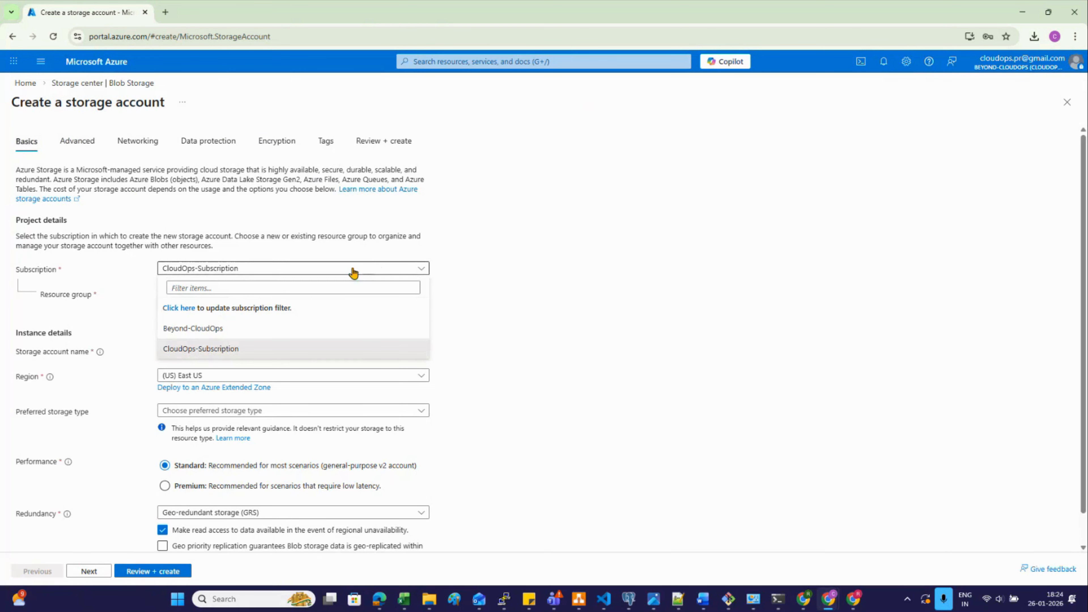
pyautogui.click(222, 348)
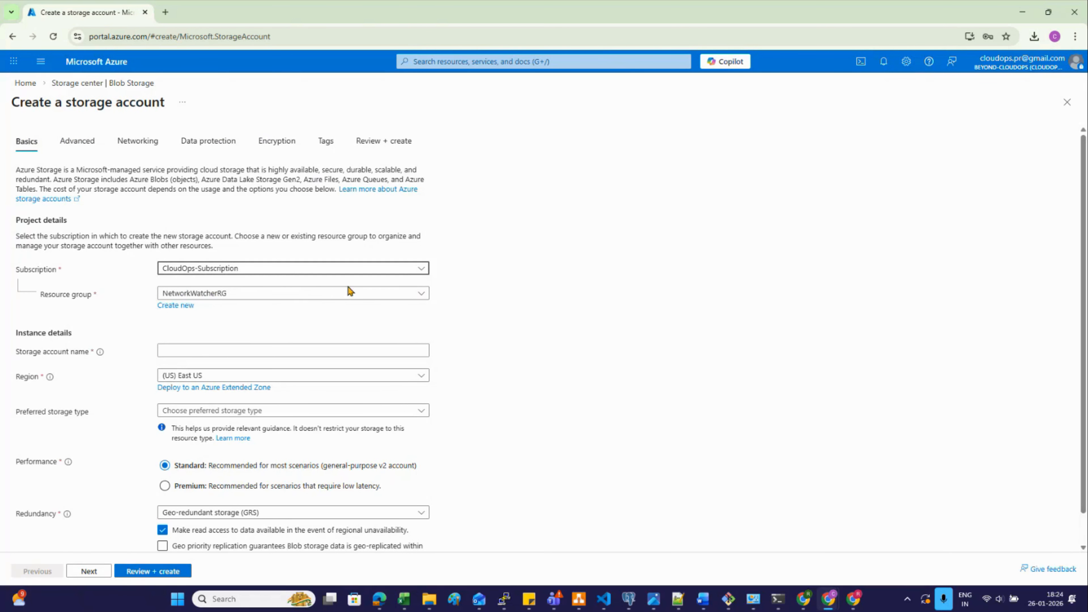
pyautogui.click(223, 296)
pyautogui.click(223, 297)
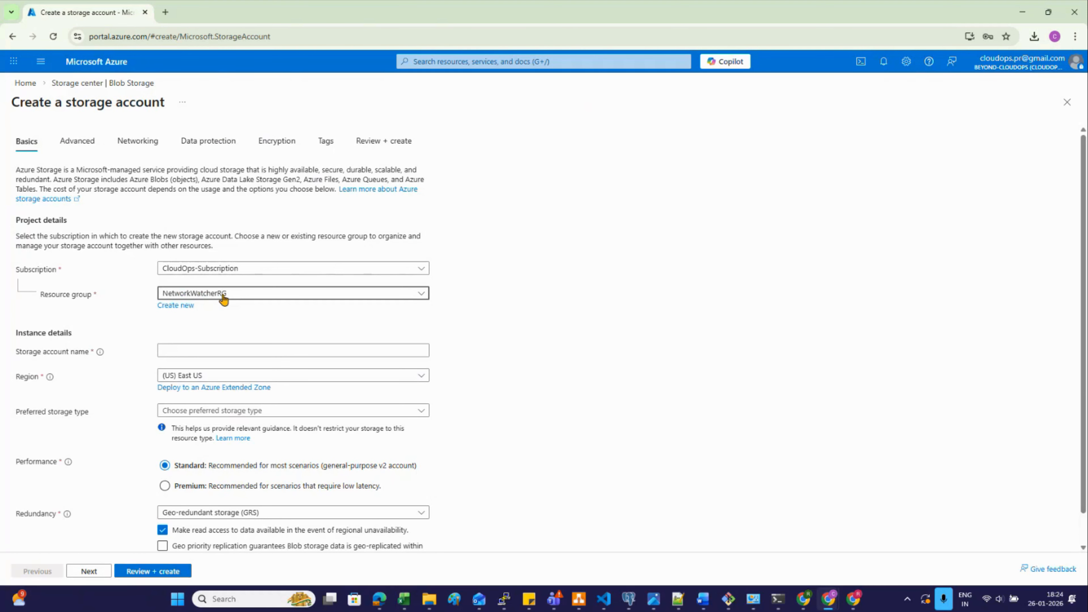
pyautogui.click(175, 306)
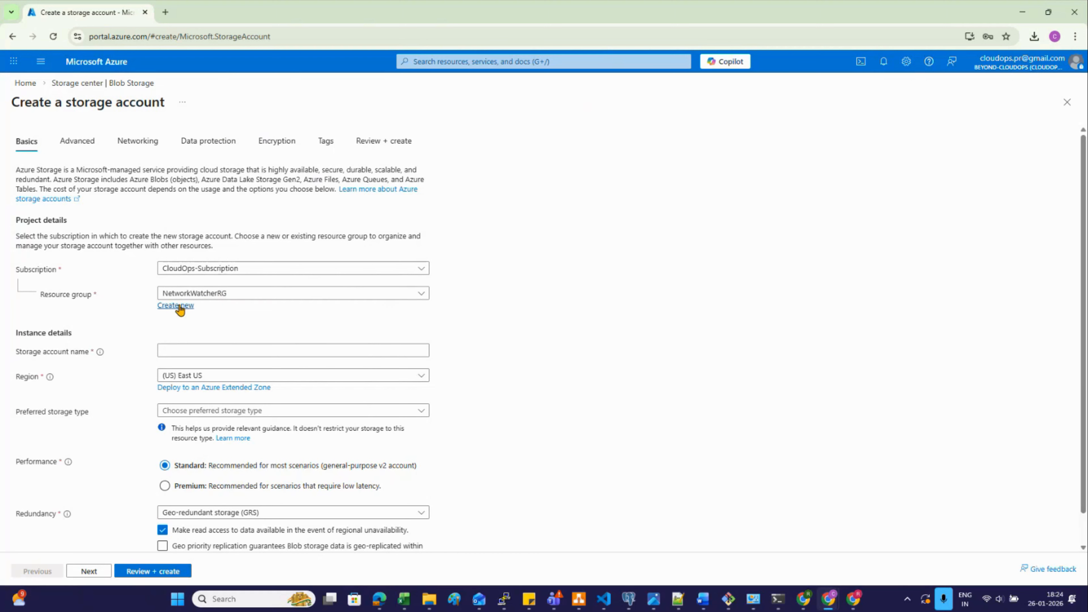
pyautogui.write('rg-')
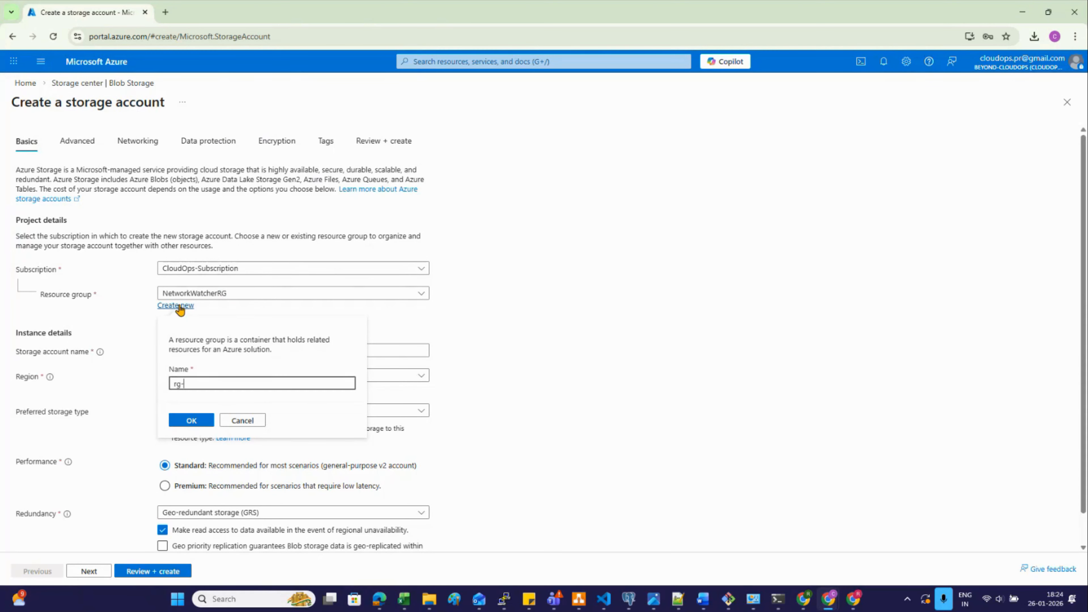
pyautogui.write('storage-cloudops-integration')
pyautogui.click(192, 421)
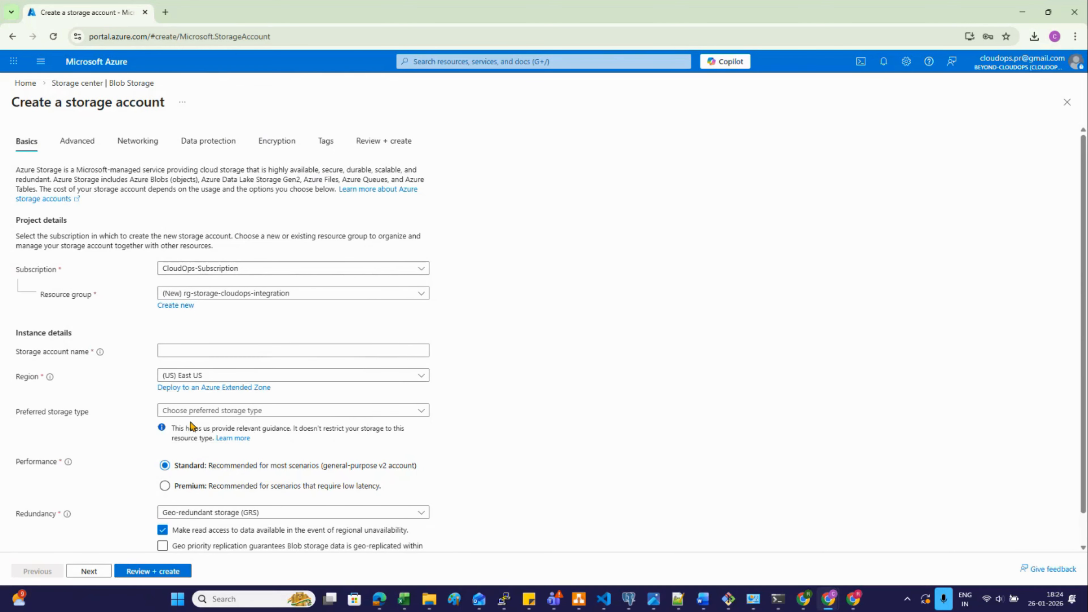
# Name the storage account sacloudopsdemo
pyautogui.click(254, 354)
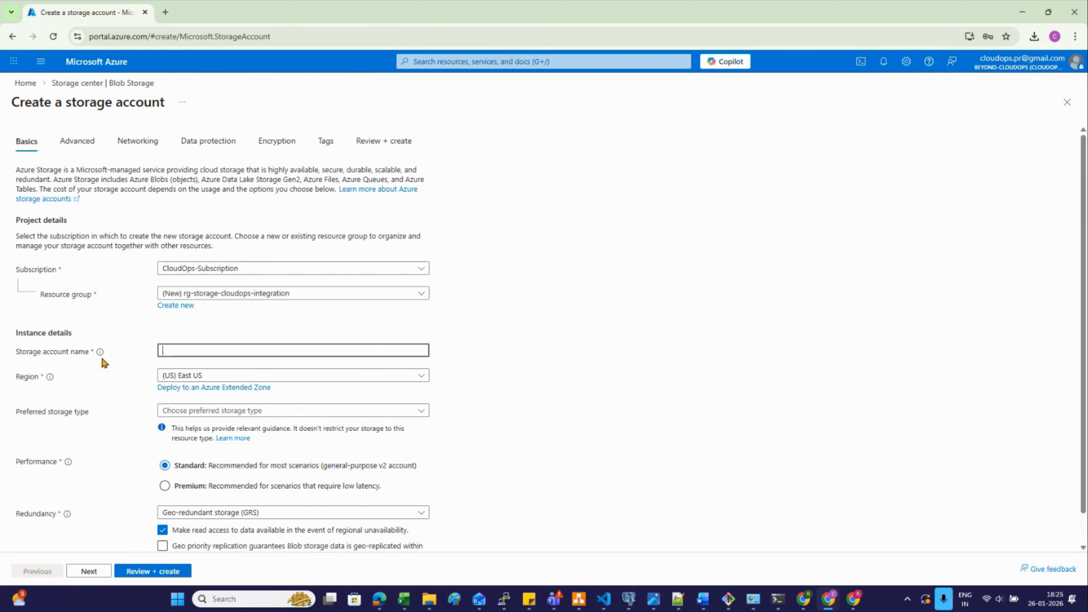
pyautogui.moveTo(100, 353)
pyautogui.write('sa')
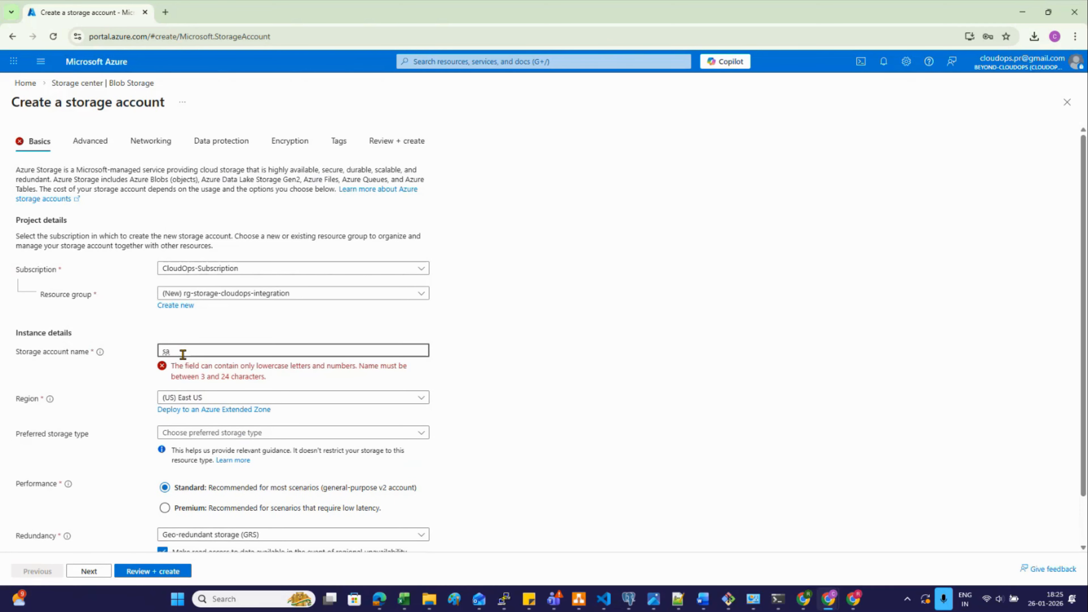
pyautogui.write('B')
pyautogui.press('BackSpace')
pyautogui.write('cloudopsdemo')
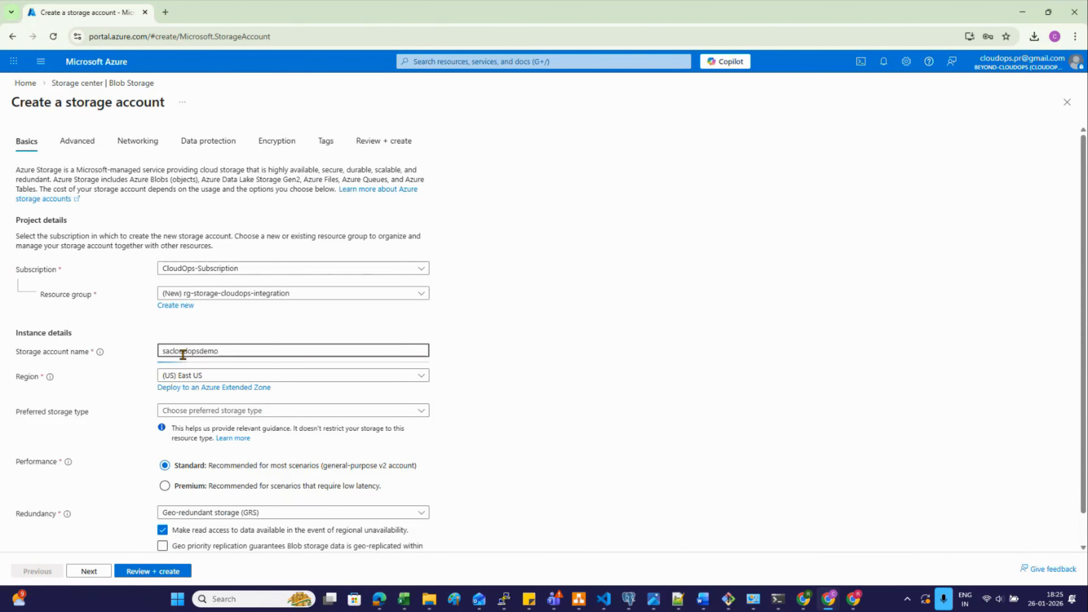
pyautogui.click(500, 343)
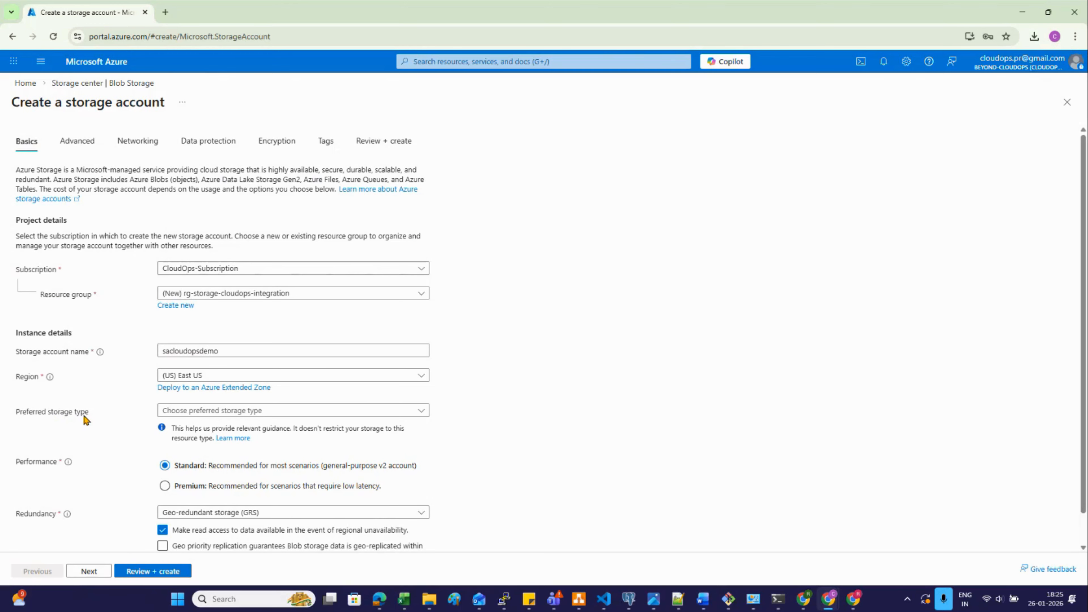
# Set the preferred storage type to Azure Blob Storage or Azure Data Lake Storage Gen 2 and the redundancy to Locally-redundant storage (LRS)
pyautogui.click(376, 412)
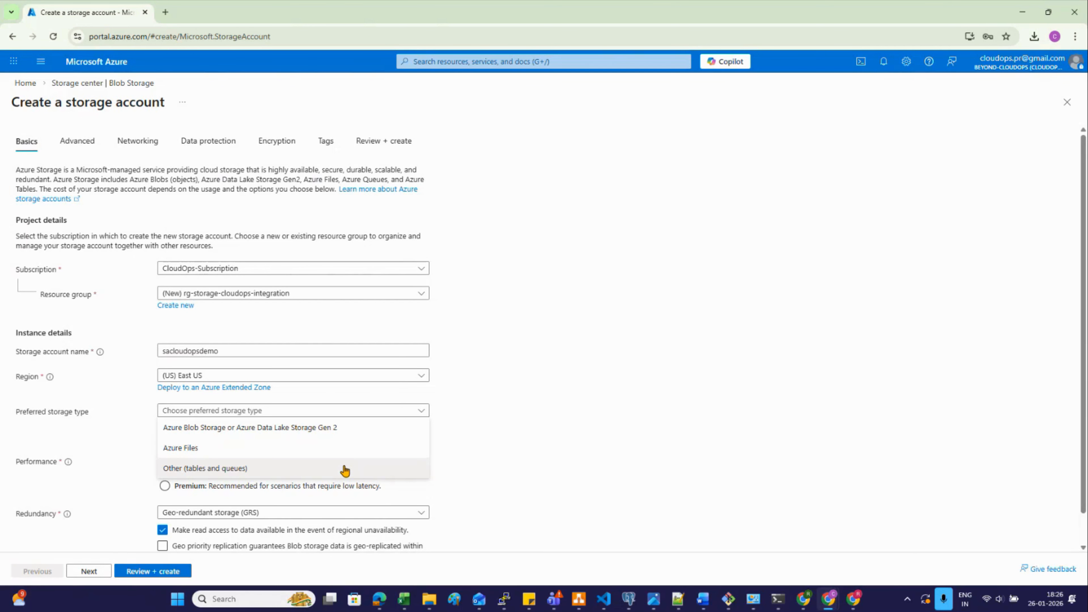
pyautogui.click(344, 428)
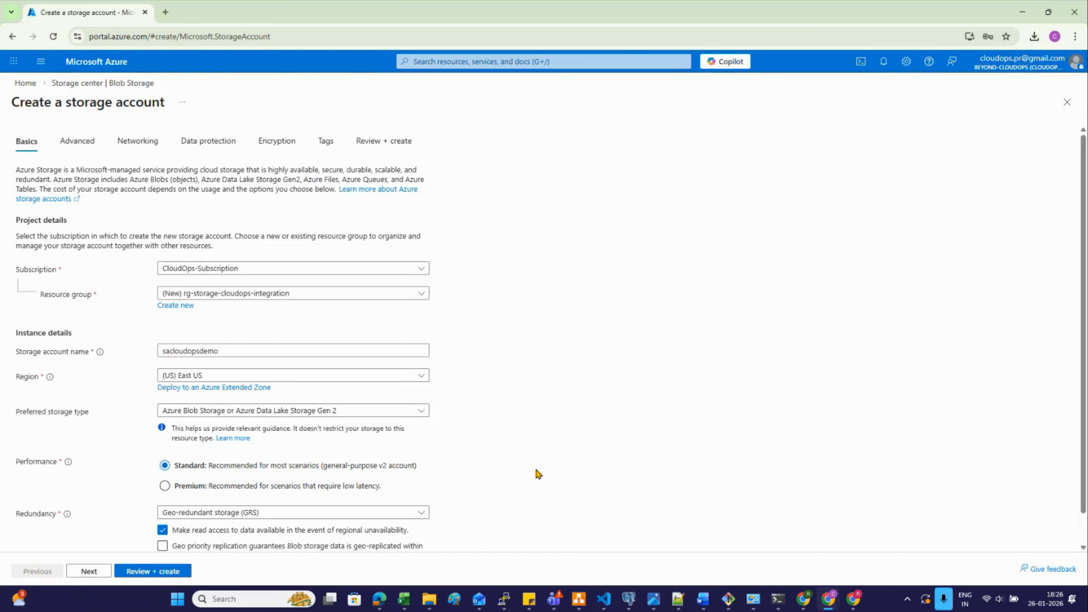
pyautogui.scroll(-1, 536, 471)
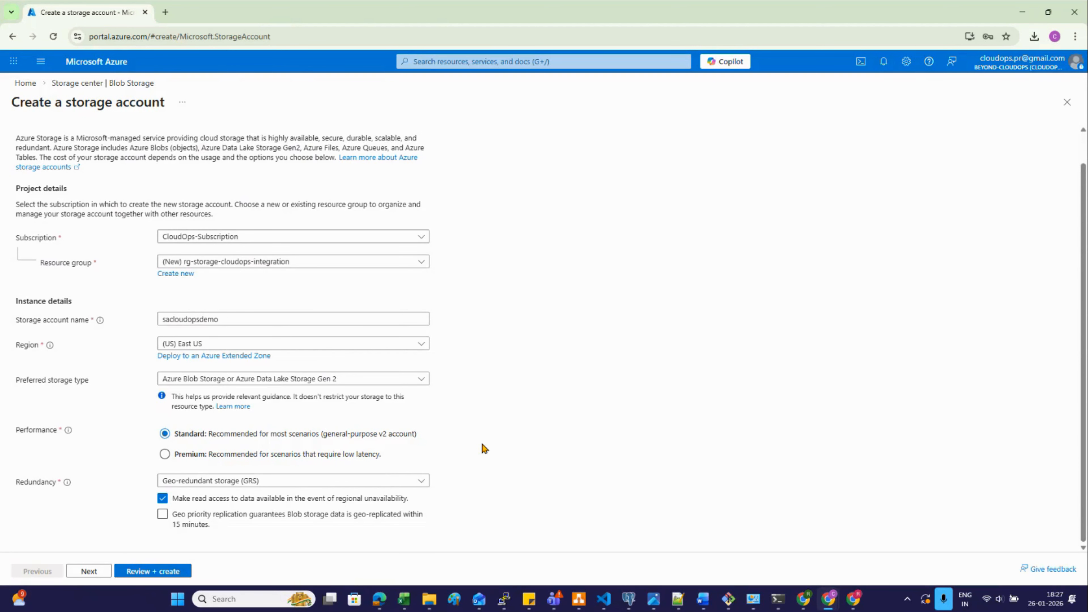
pyautogui.click(425, 481)
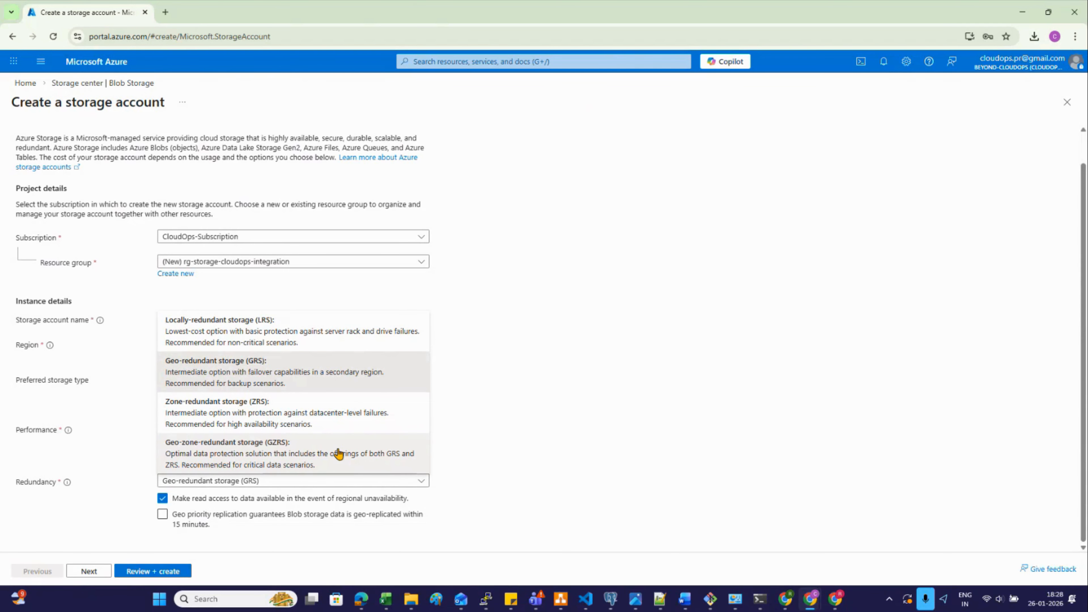
pyautogui.click(364, 342)
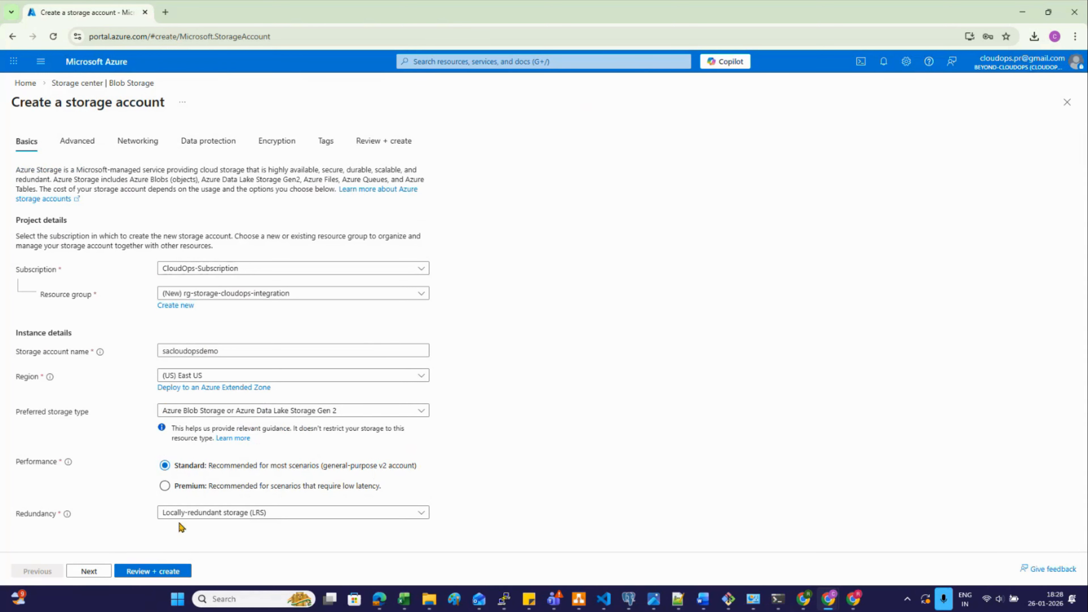
# Go through the Advanced settings, keeping their defaults, and continue to the Networking settings
pyautogui.click(88, 571)
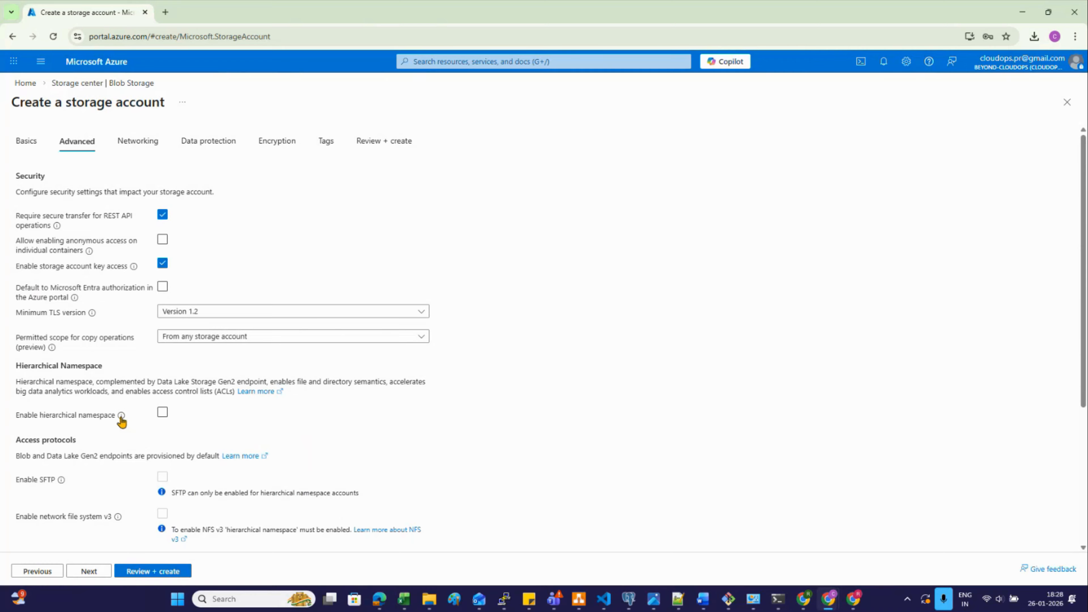
pyautogui.moveTo(122, 420)
pyautogui.scroll(-5, 371, 441)
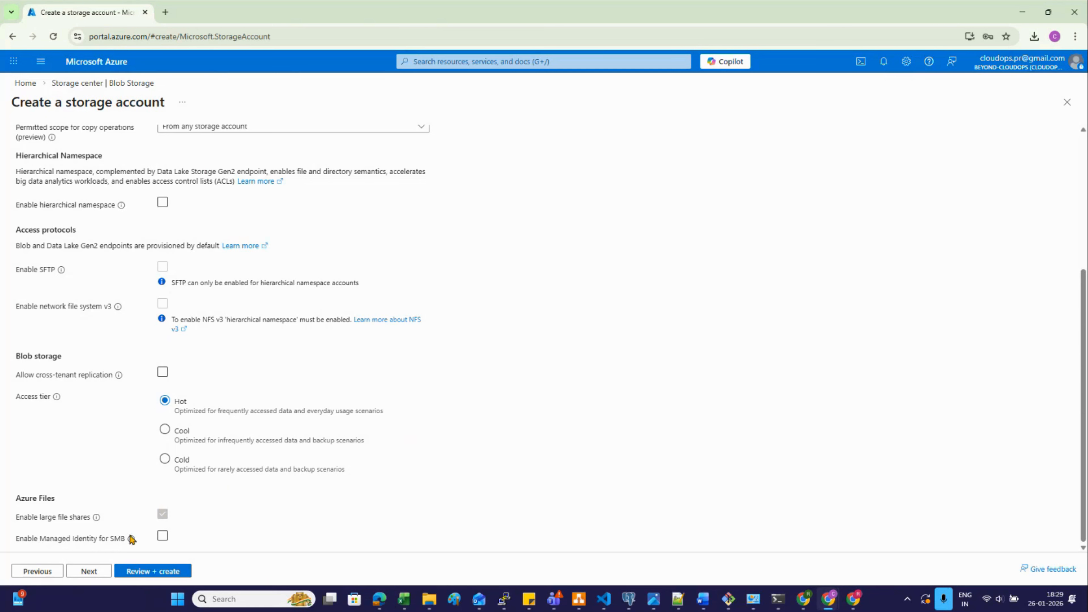
pyautogui.click(89, 571)
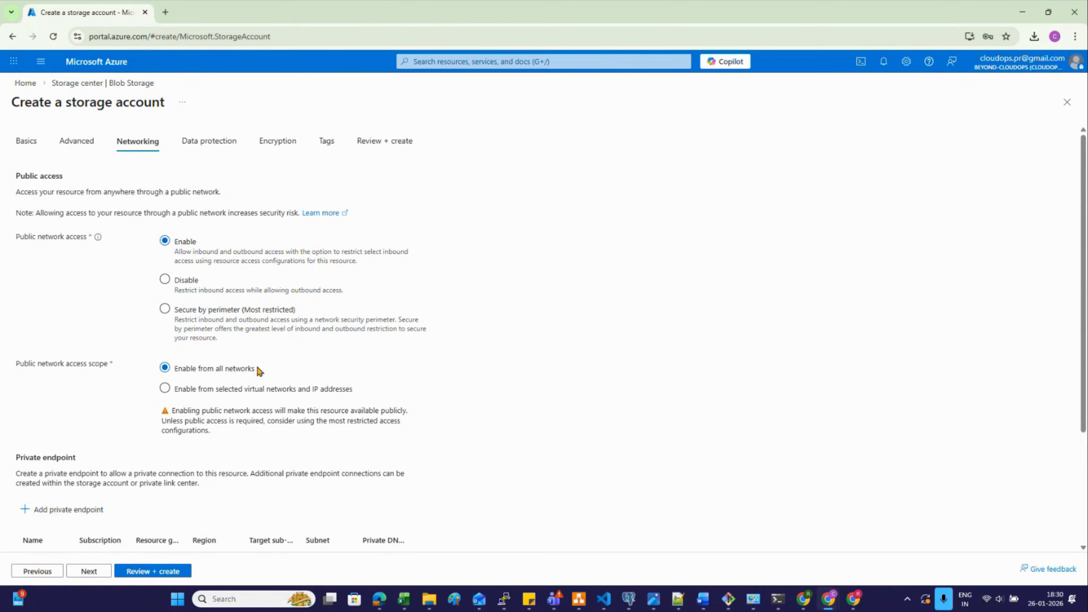
# Set public network access to Enable, with the scope Enable from all networks, and continue to the Data protection settings
pyautogui.click(166, 279)
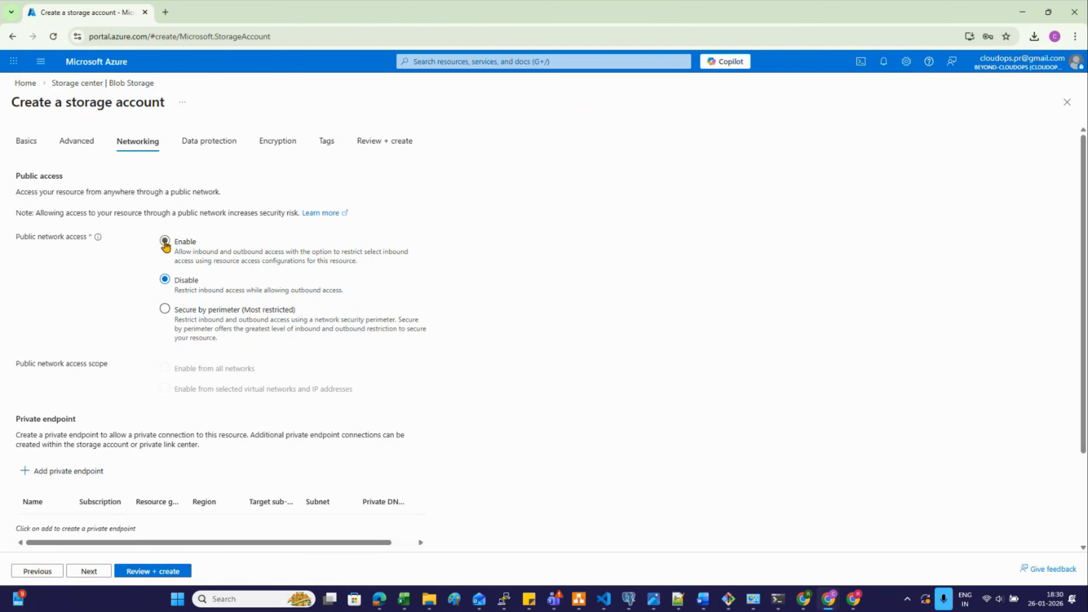
pyautogui.click(165, 242)
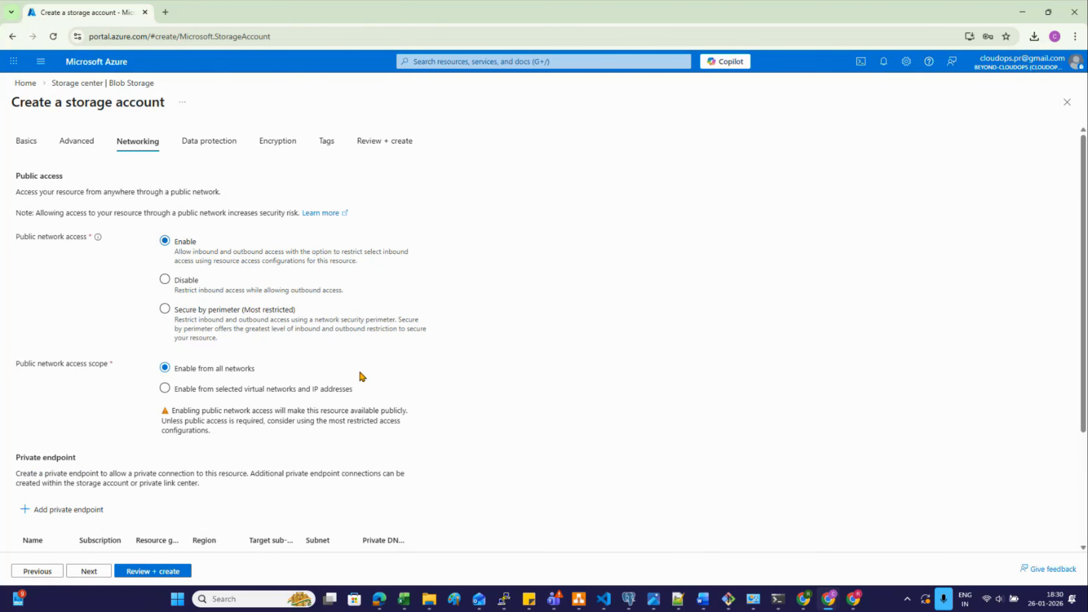
pyautogui.click(89, 572)
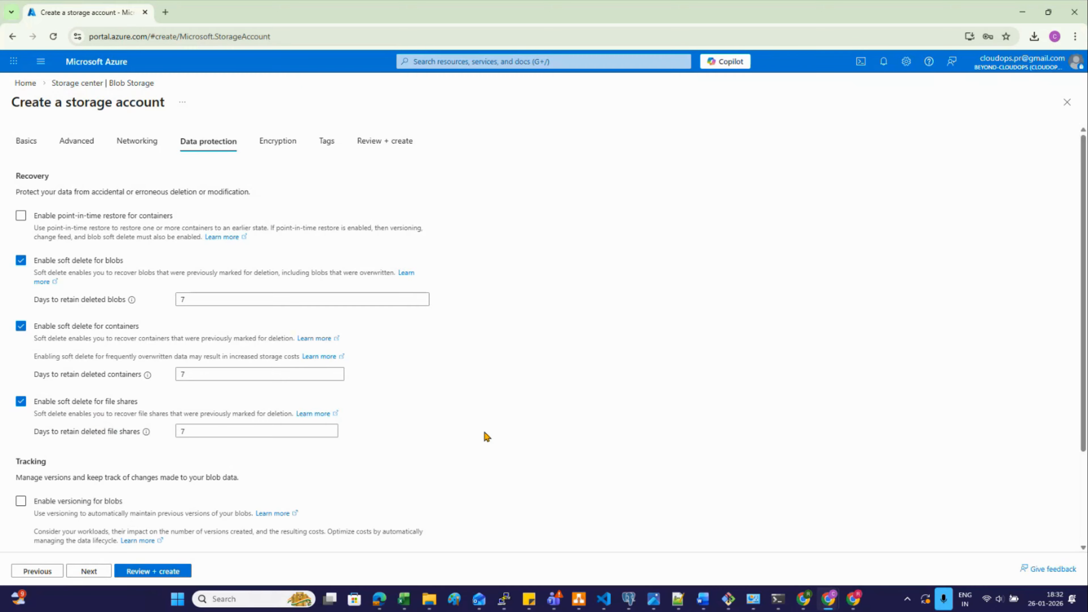
# Review the recovery, tracking and access control options, keep their defaults, and continue to the Encryption settings
pyautogui.scroll(-3, 487, 435)
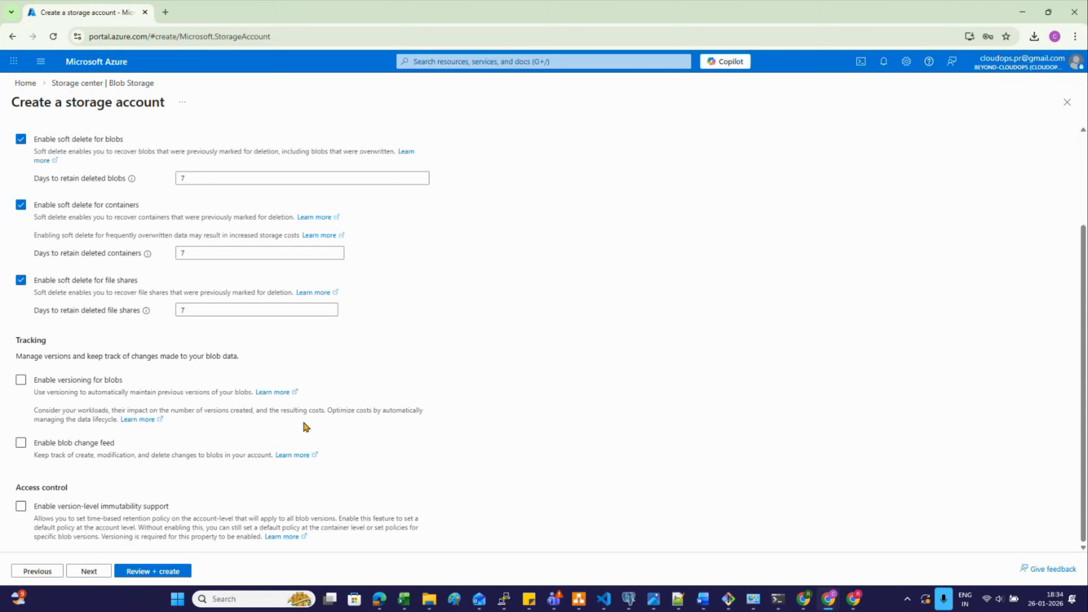
pyautogui.tripleClick(304, 423)
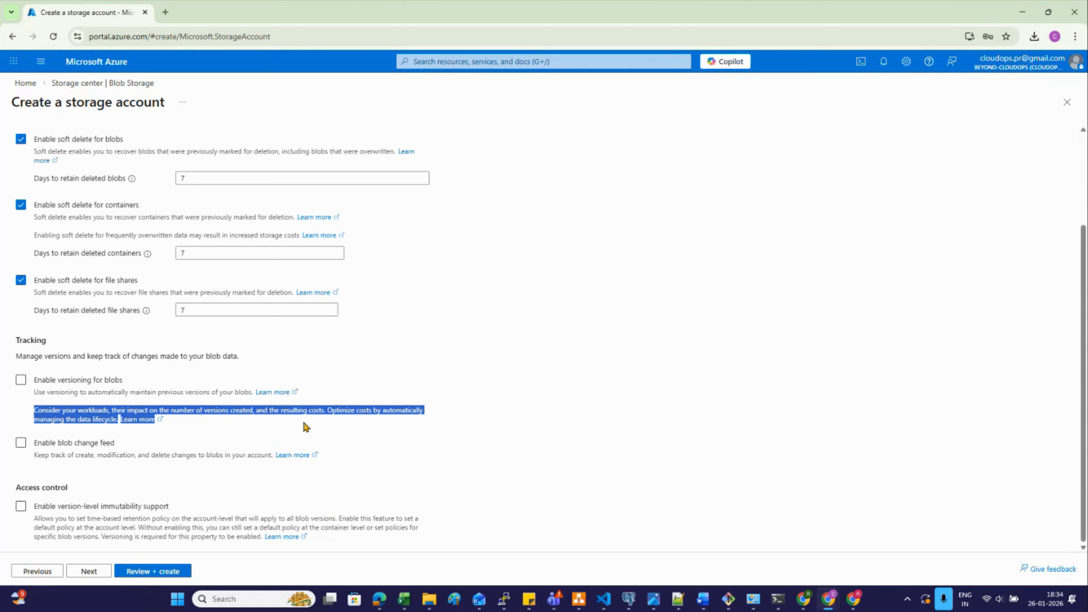
pyautogui.click(381, 466)
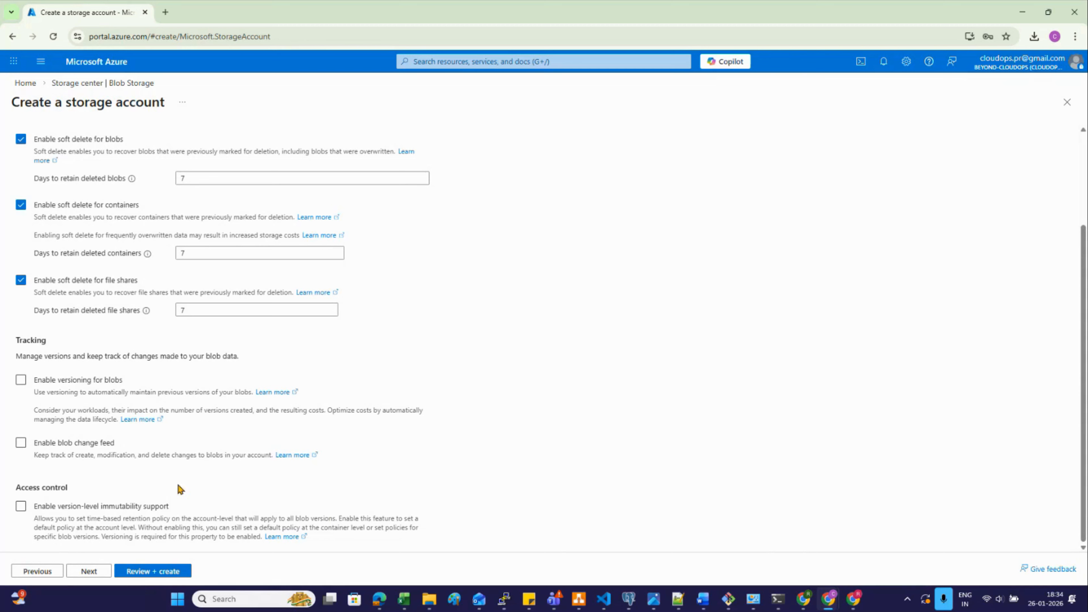
pyautogui.click(88, 571)
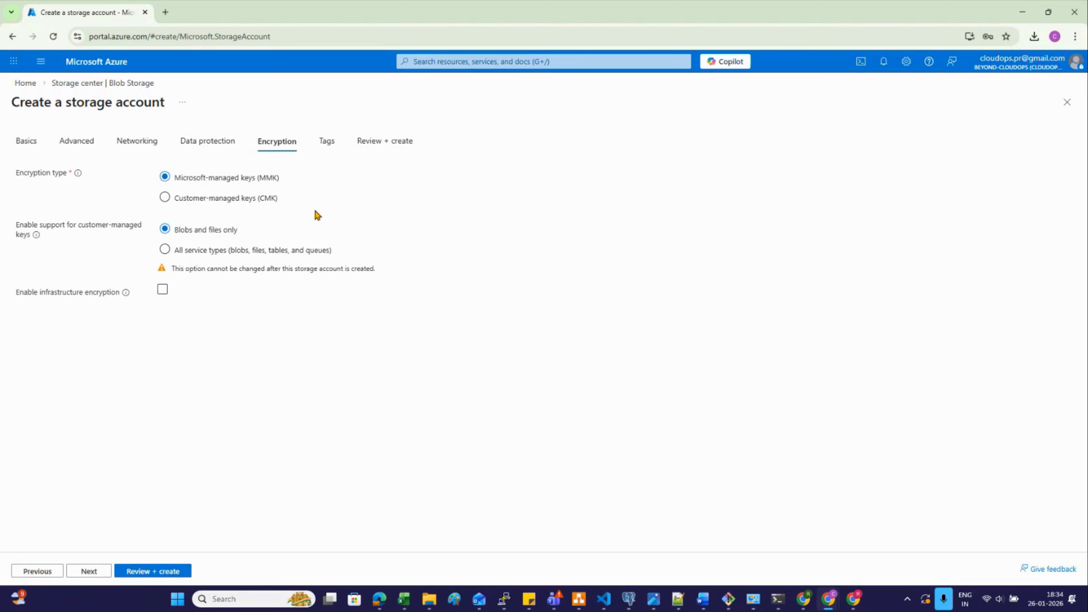
# Set the encryption type to Microsoft-managed keys (MMK) and continue to the Tags settings
pyautogui.click(166, 198)
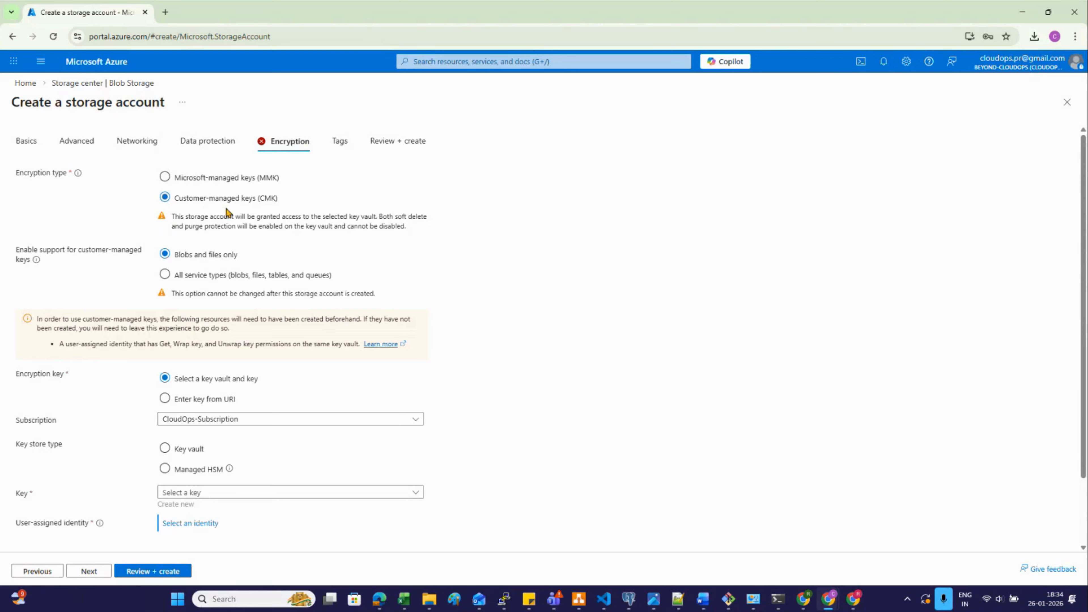
pyautogui.click(165, 177)
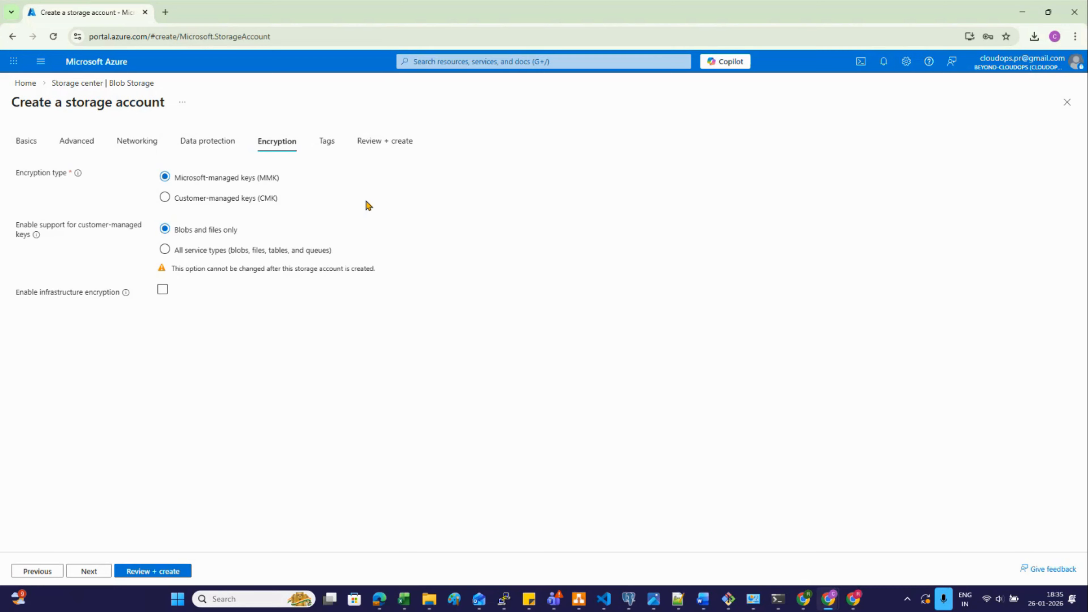
pyautogui.click(95, 569)
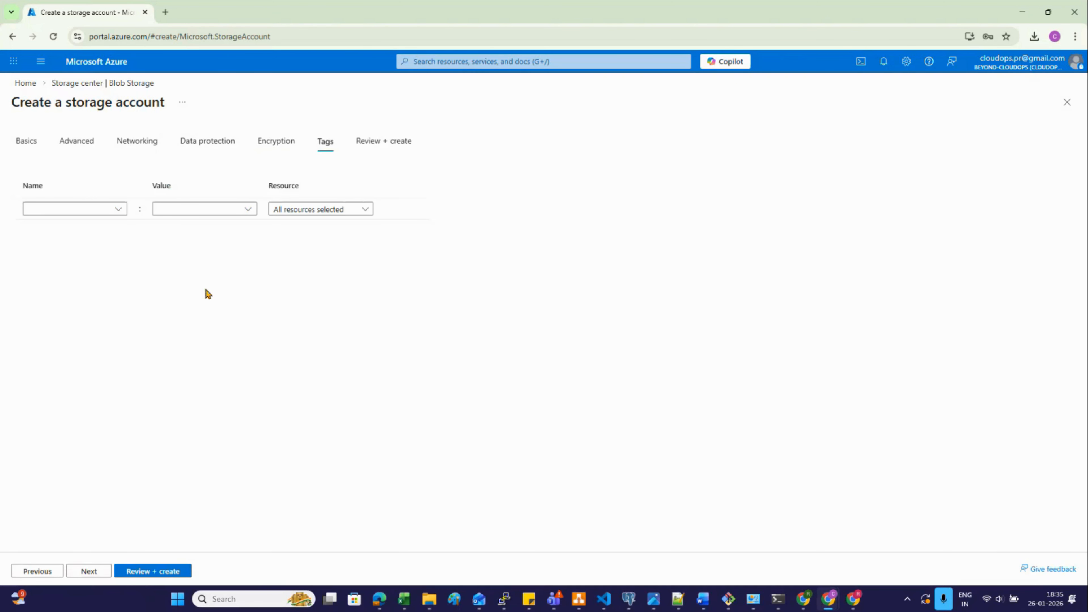
# Add an Application tag with the value Beyond CloudOps for all resources and continue to the final review
pyautogui.click(121, 212)
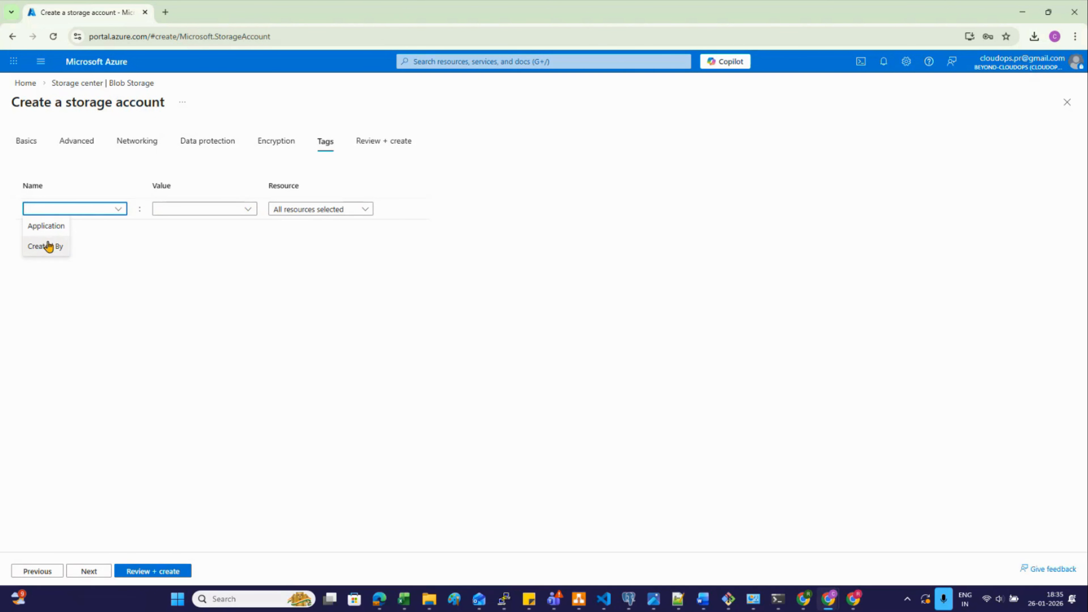
pyautogui.click(52, 227)
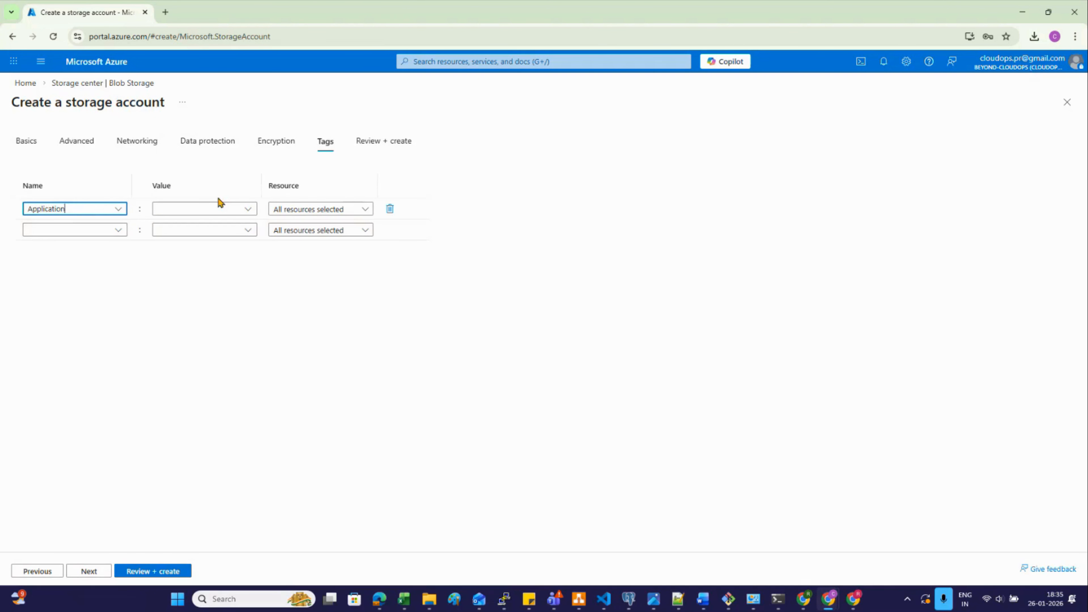
pyautogui.click(250, 214)
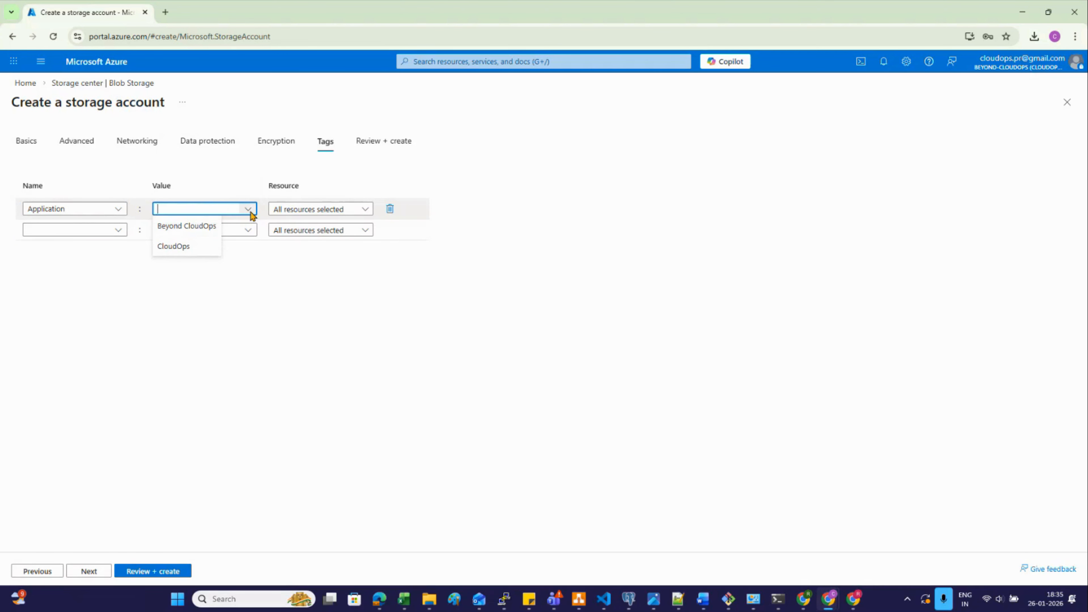
pyautogui.click(191, 228)
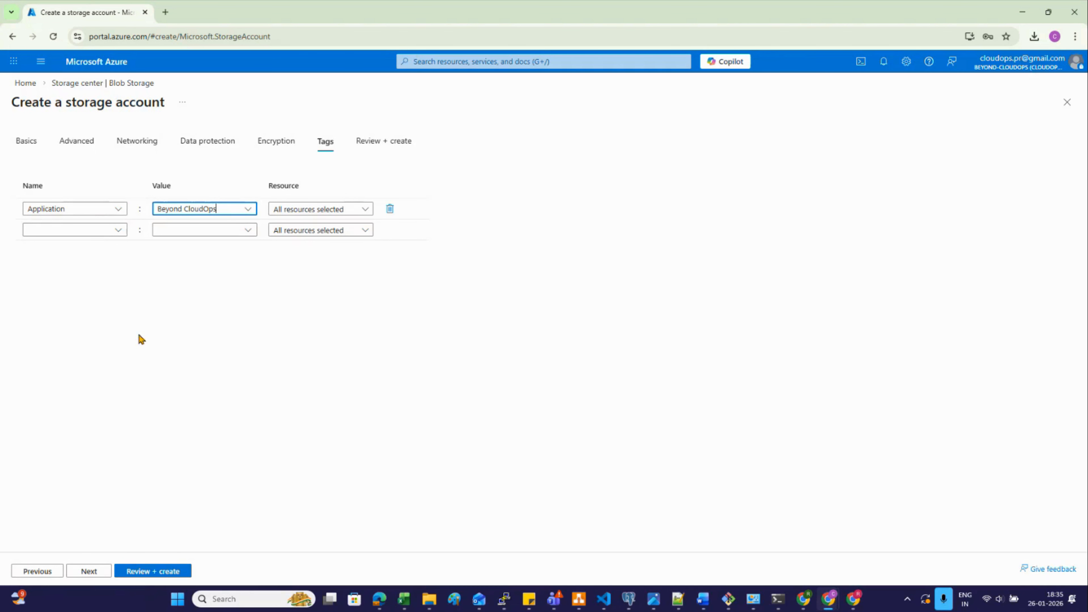
pyautogui.click(90, 572)
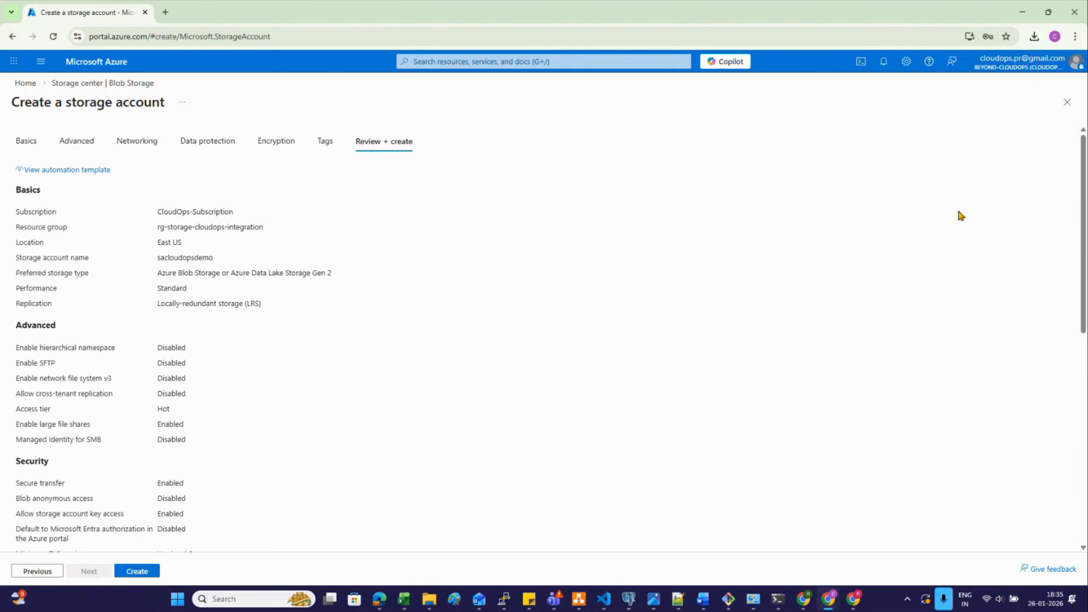
# Create the storage account from the reviewed configuration and open the deployed resource
pyautogui.moveTo(1083, 210); pyautogui.dragTo(1071, 188)
pyautogui.click(137, 572)
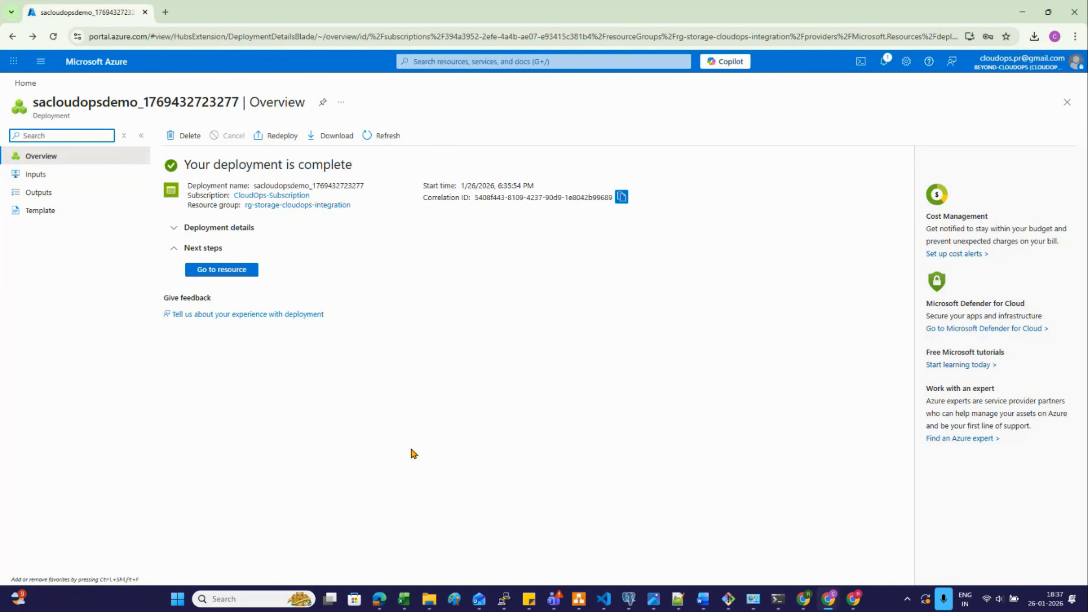
pyautogui.click(232, 270)
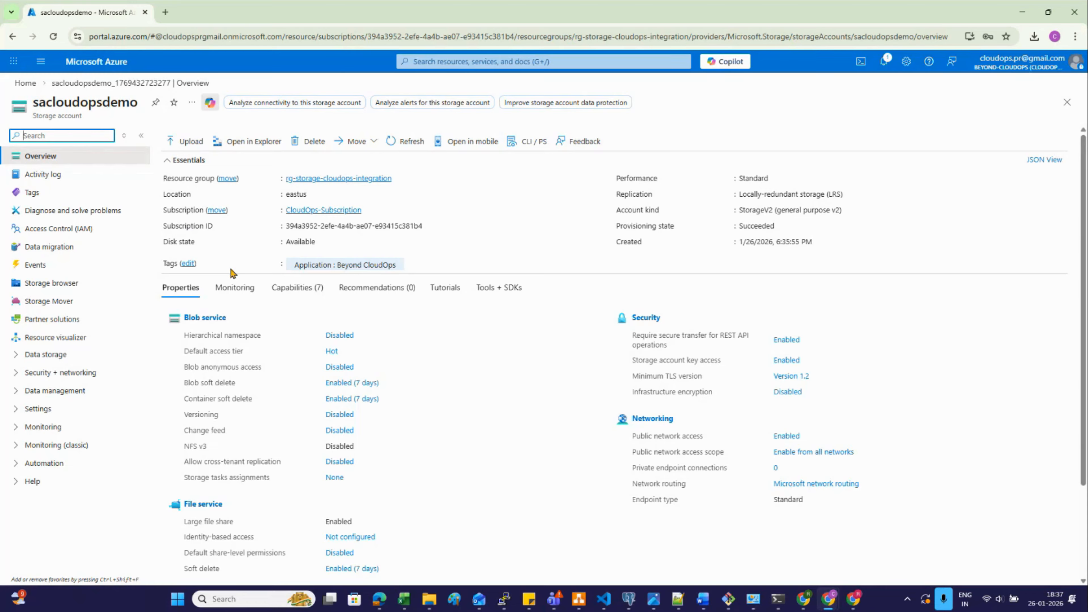
# Create a blob container named cloudops in the storage account, keeping the default private access level
pyautogui.click(15, 360)
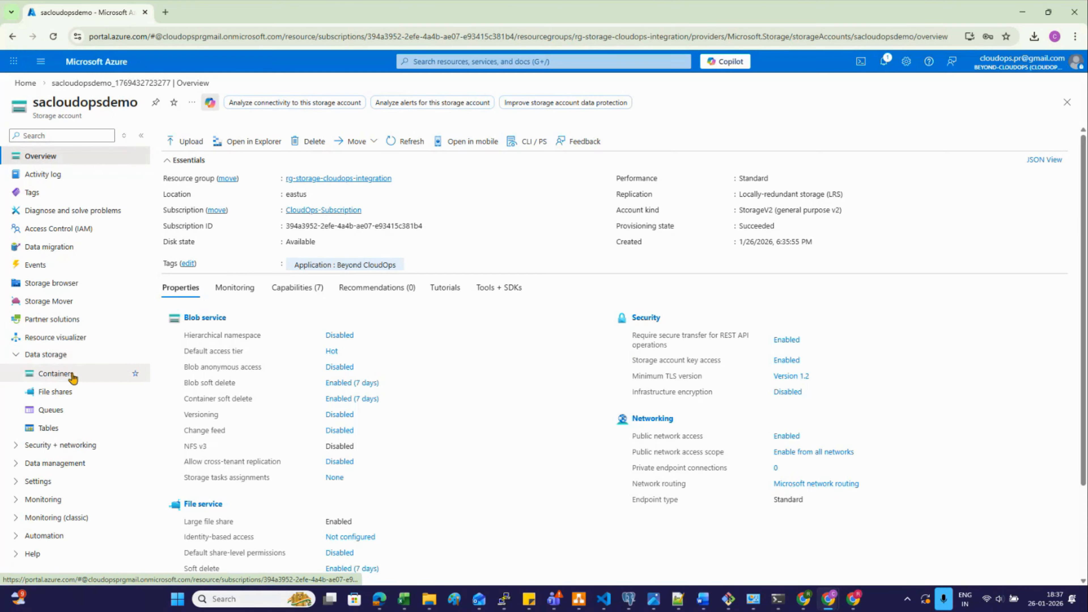
pyautogui.click(66, 375)
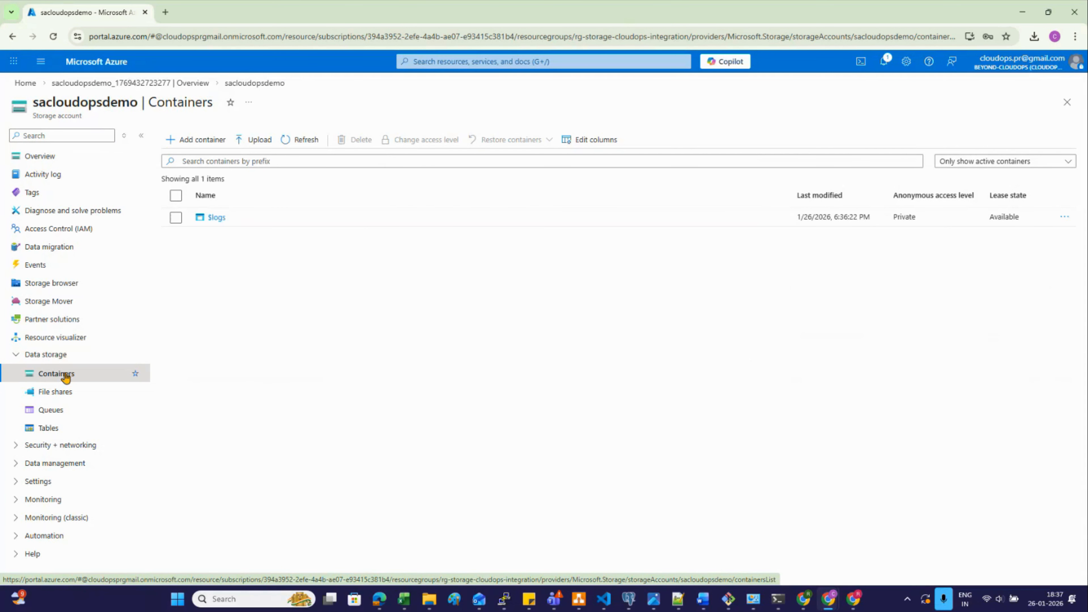
pyautogui.click(199, 146)
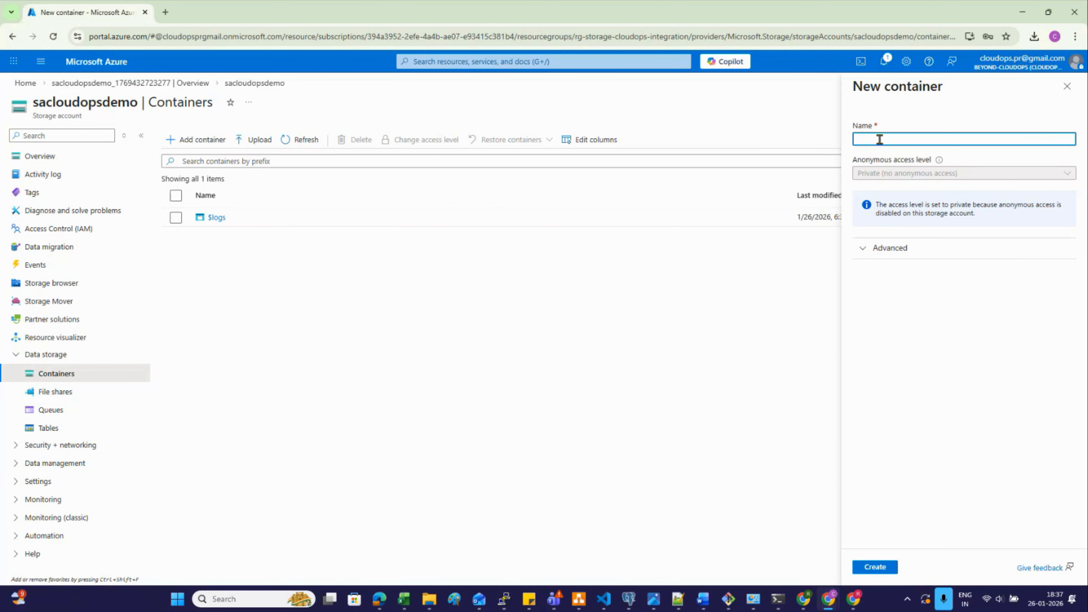
pyautogui.write('cloudops')
pyautogui.click(876, 567)
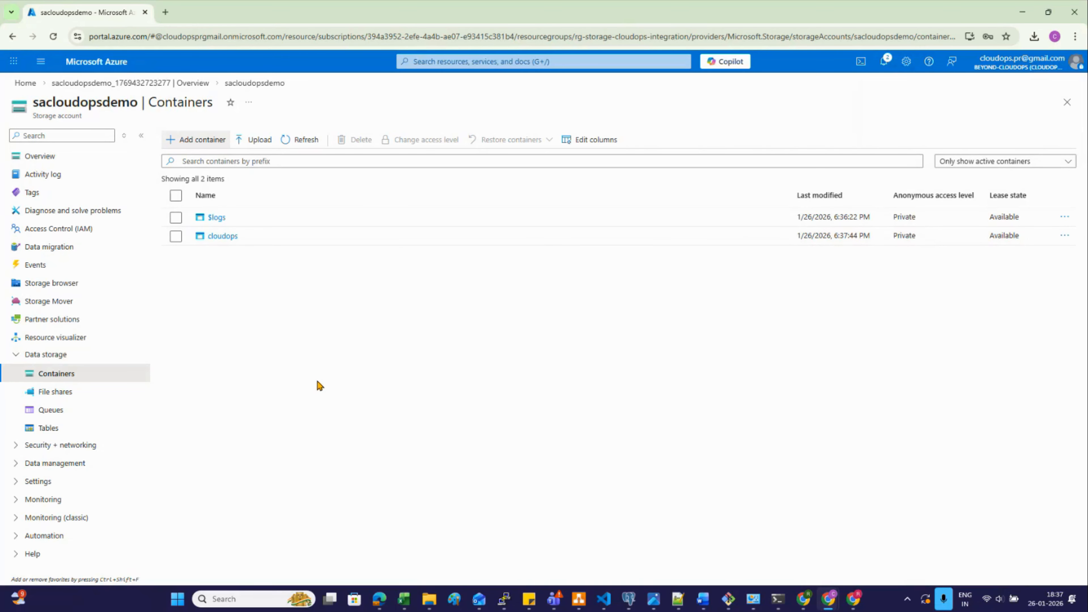
# Open the cloudops container to view its contents and return to the storage account's container list
pyautogui.click(221, 236)
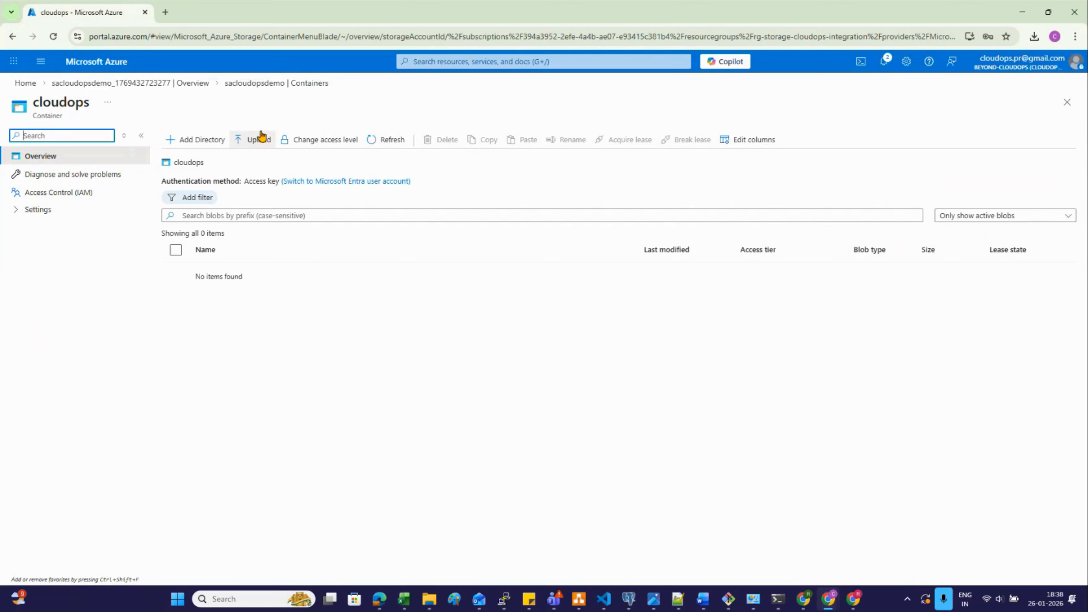
pyautogui.click(253, 86)
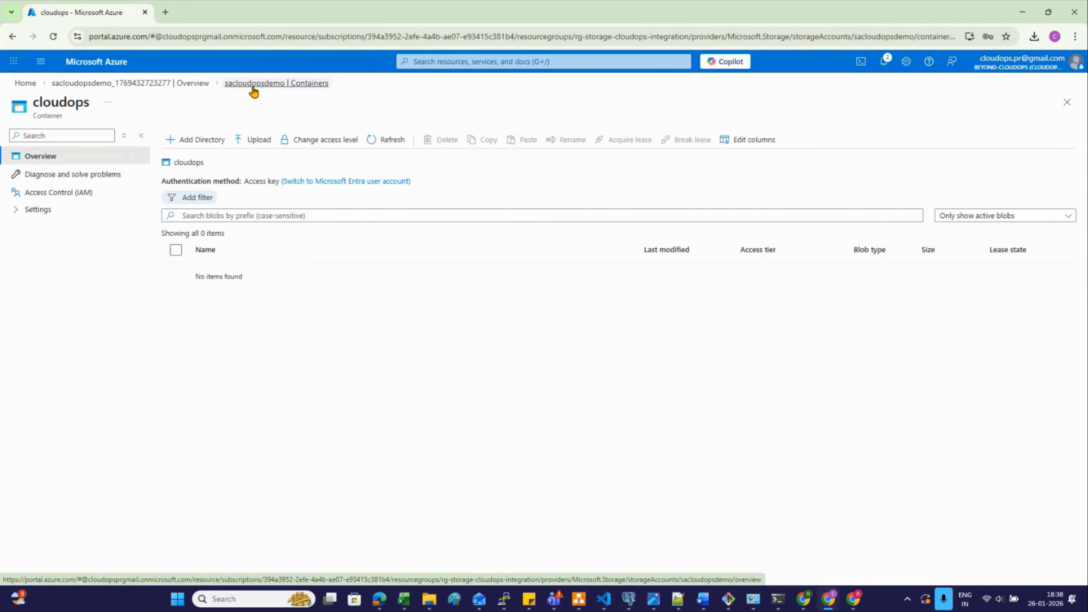